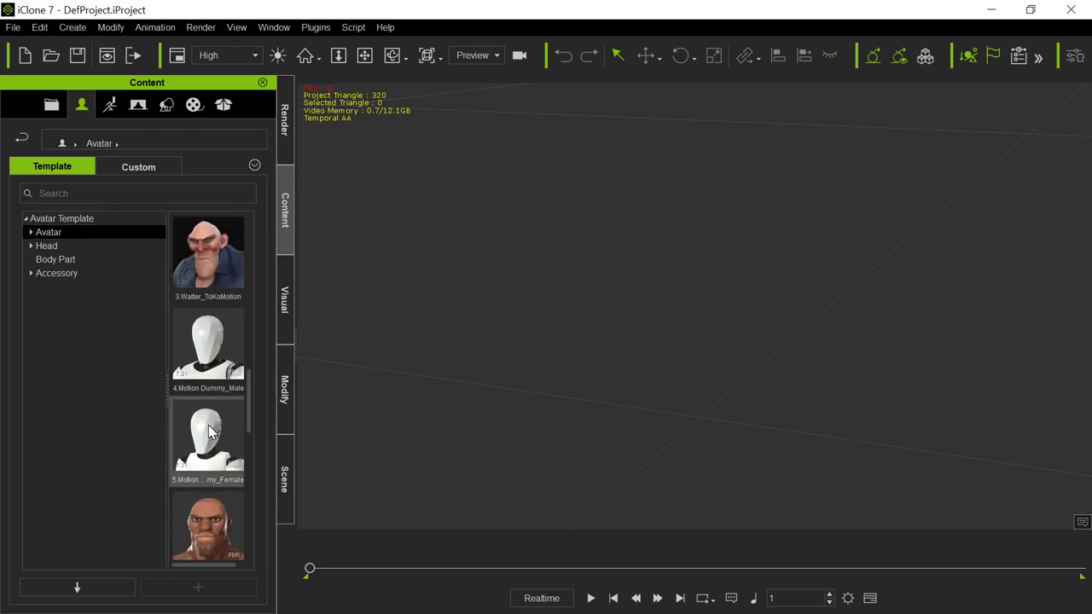
# Add the Motion Dummy Female avatar from the template library to the scene
pyautogui.doubleClick(206, 429)
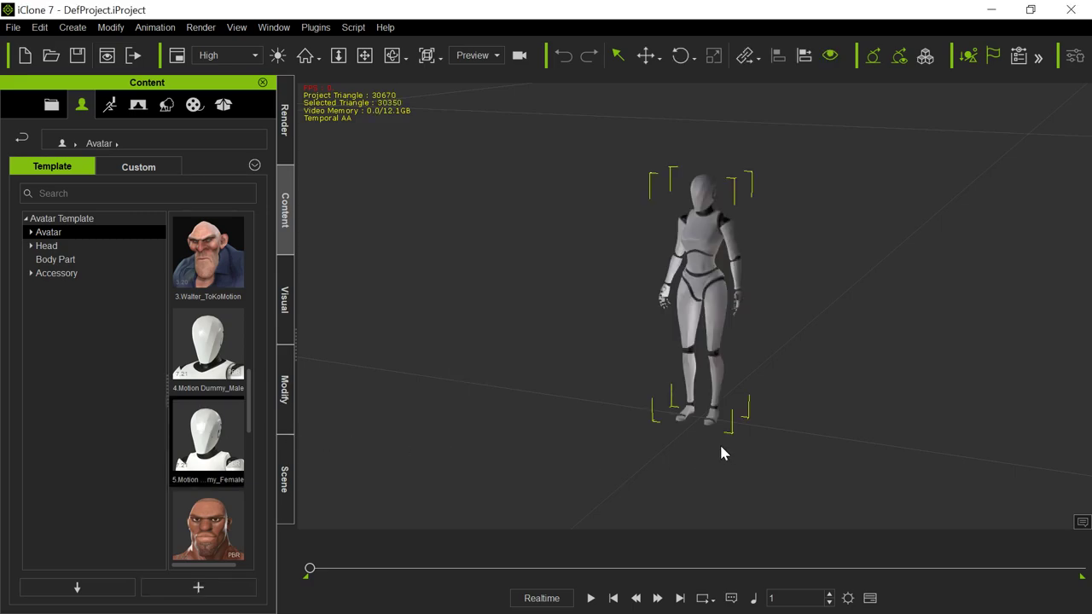
pyautogui.scroll(3, 823, 353)
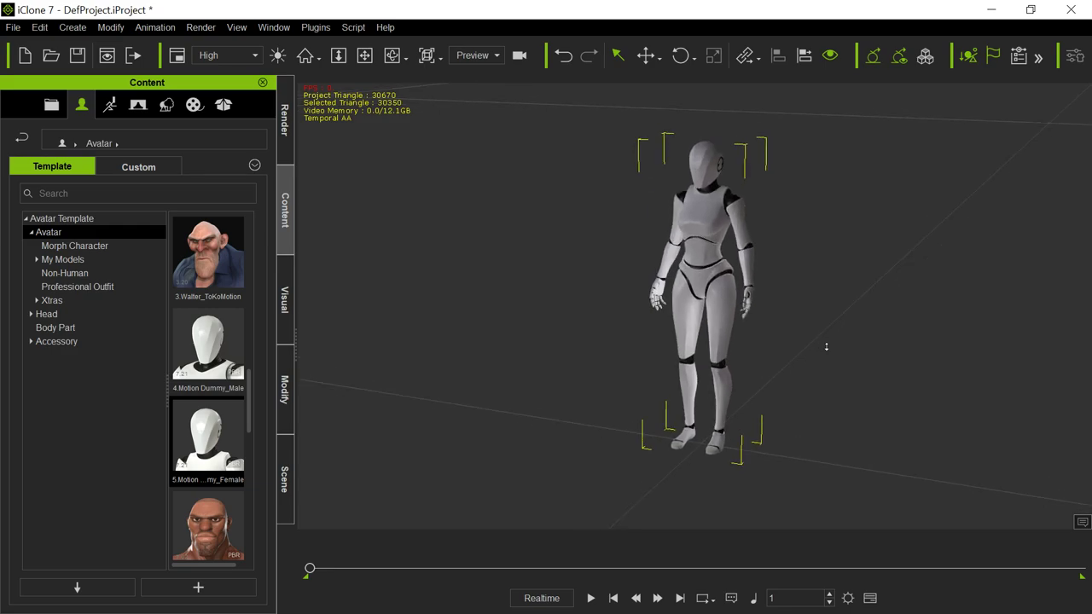
pyautogui.scroll(-1, 825, 346)
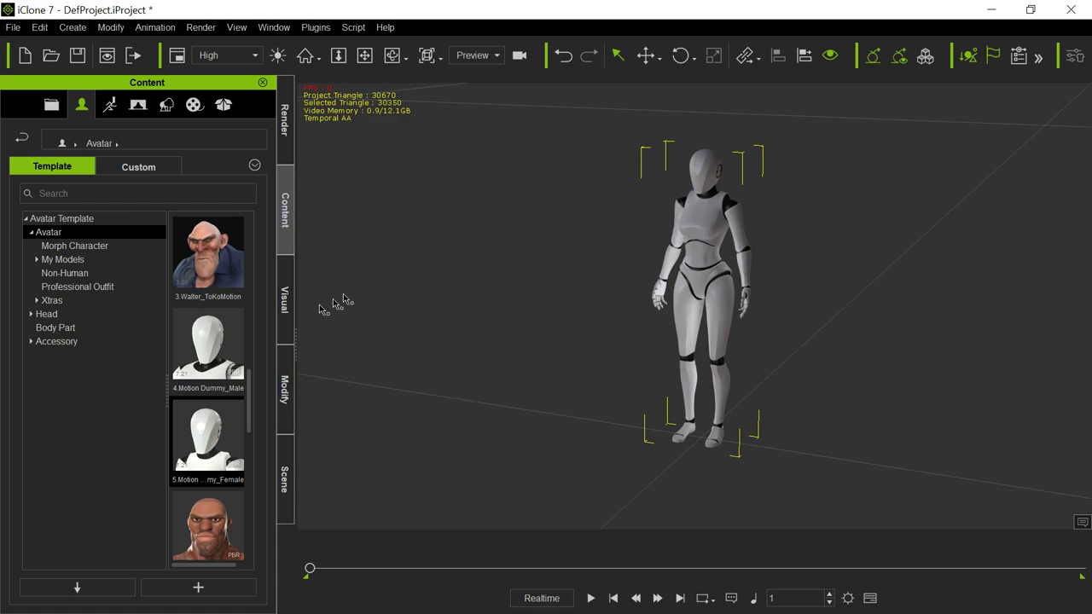
# Enable collision for the female dummy in the Character Collision Shape Editor and activate its head part
pyautogui.click(287, 401)
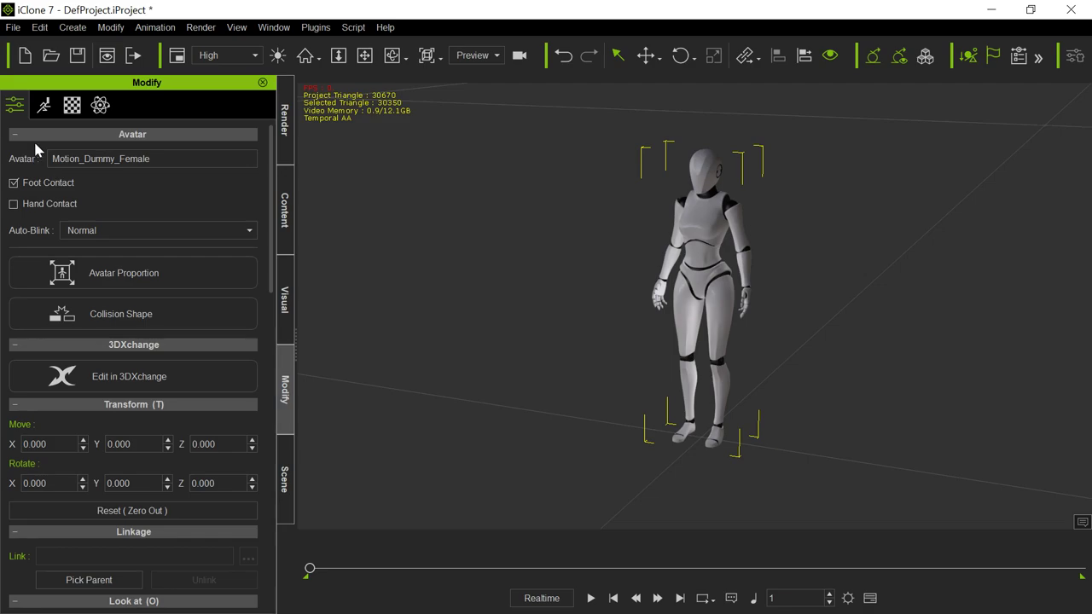
pyautogui.click(43, 107)
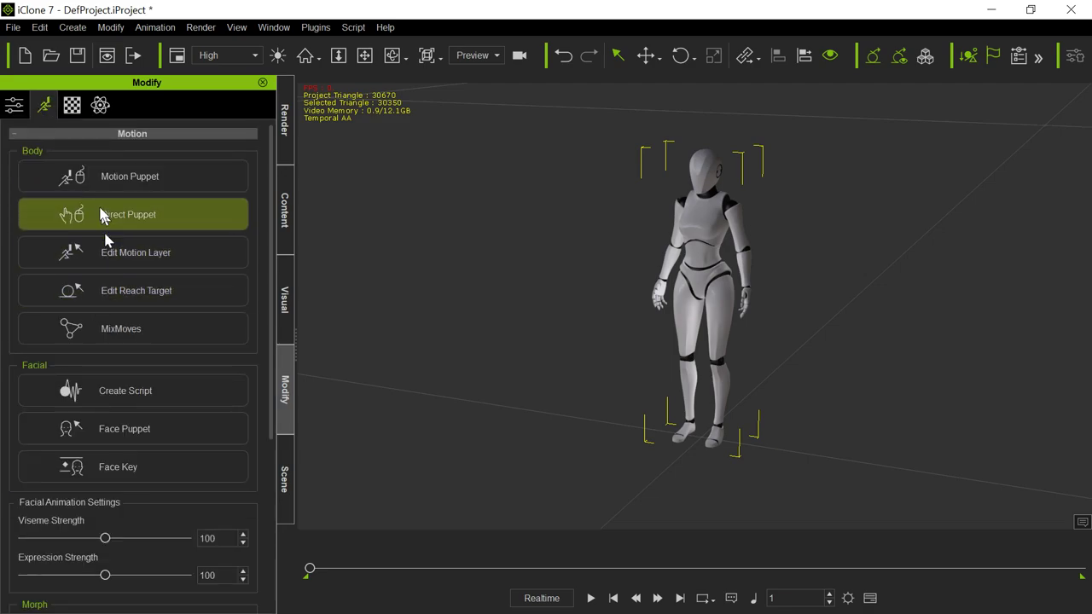
pyautogui.click(75, 107)
pyautogui.click(101, 108)
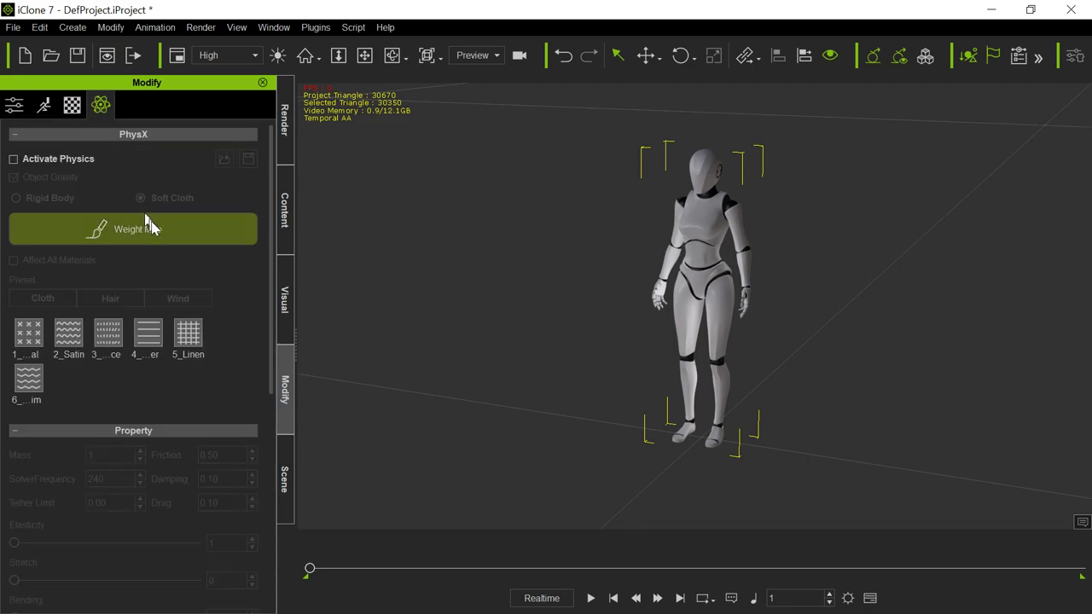
pyautogui.click(15, 111)
pyautogui.click(158, 322)
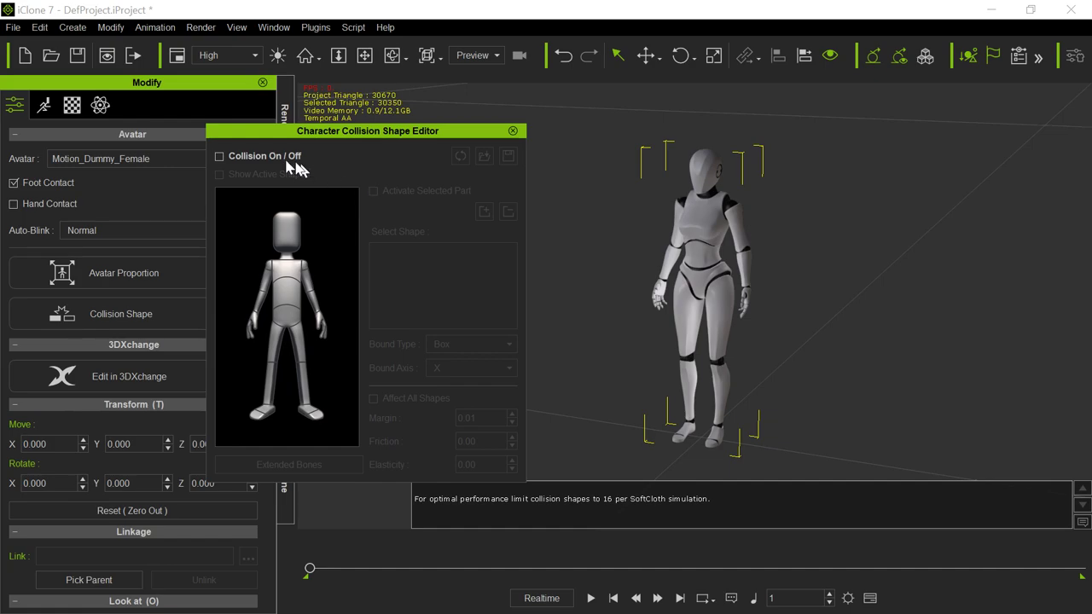
pyautogui.click(219, 156)
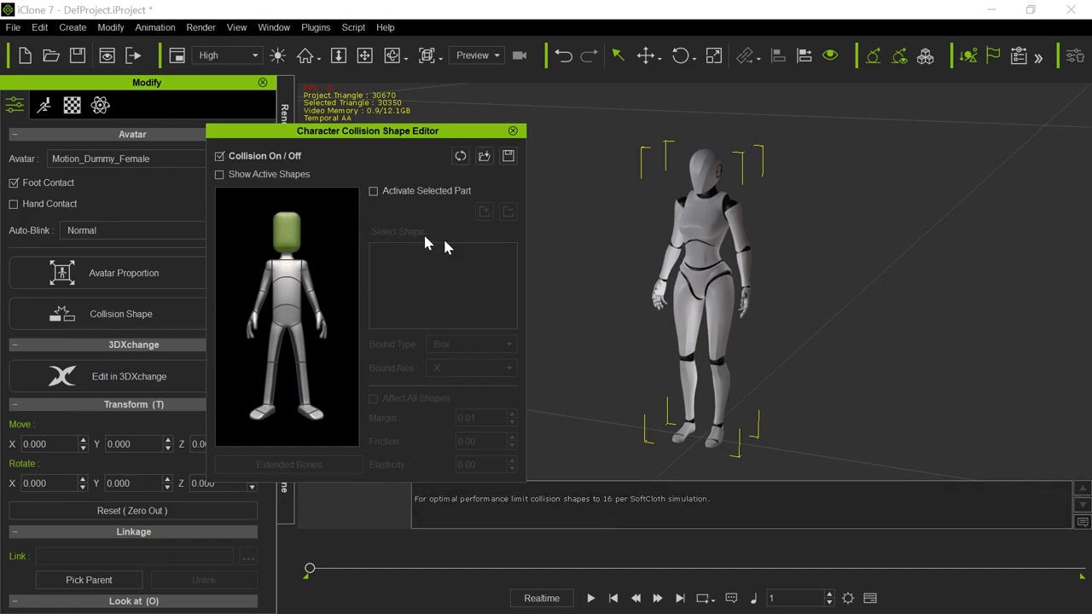
pyautogui.click(373, 191)
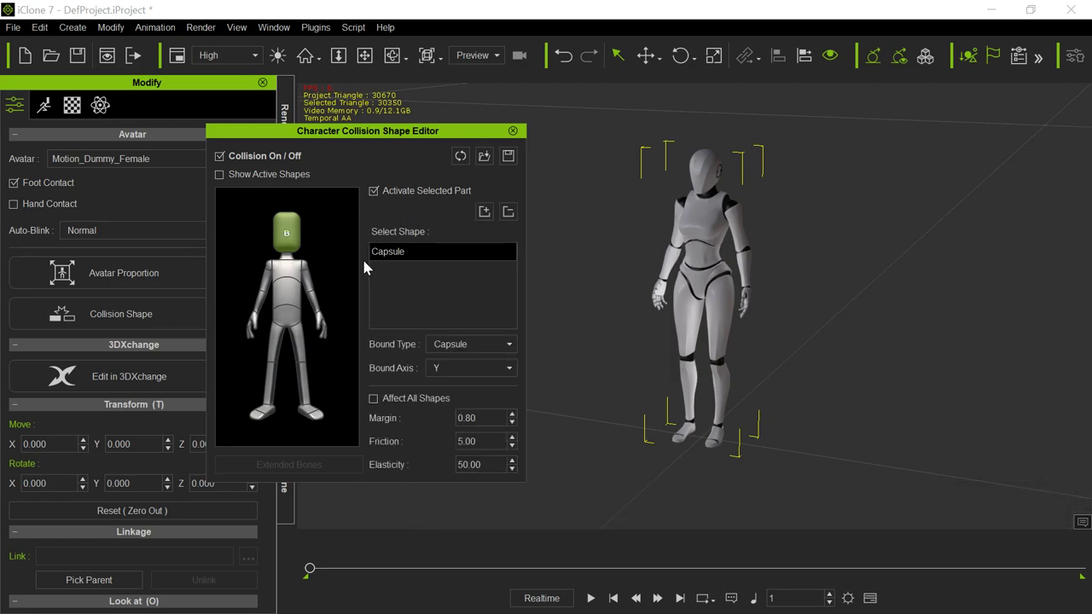
# Load the custom collision shape profile Natalie.ini onto the avatar
pyautogui.click(288, 282)
pyautogui.click(285, 234)
pyautogui.click(480, 161)
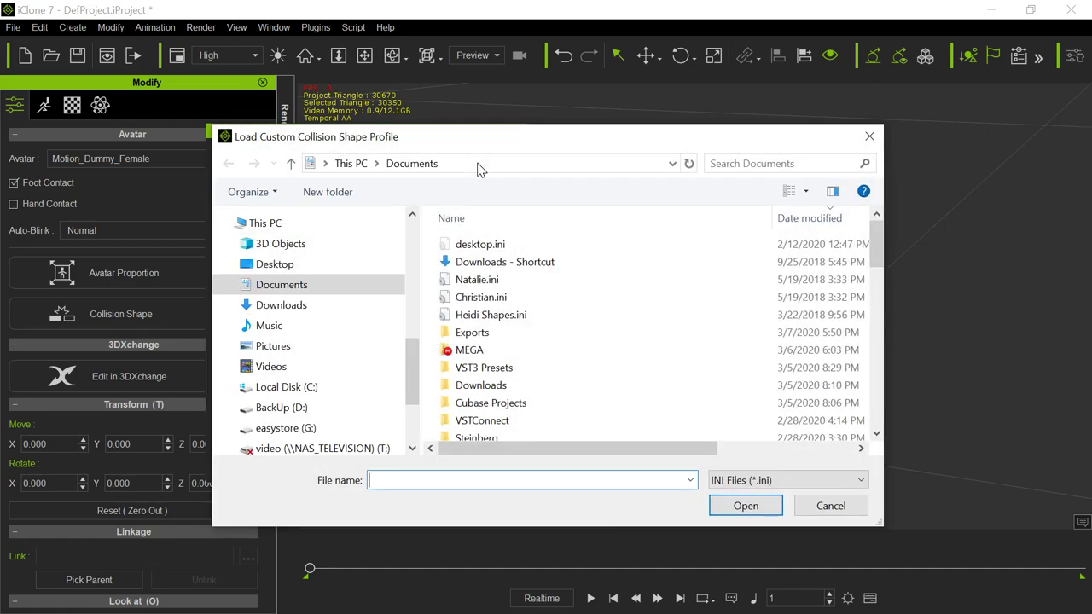
pyautogui.doubleClick(494, 279)
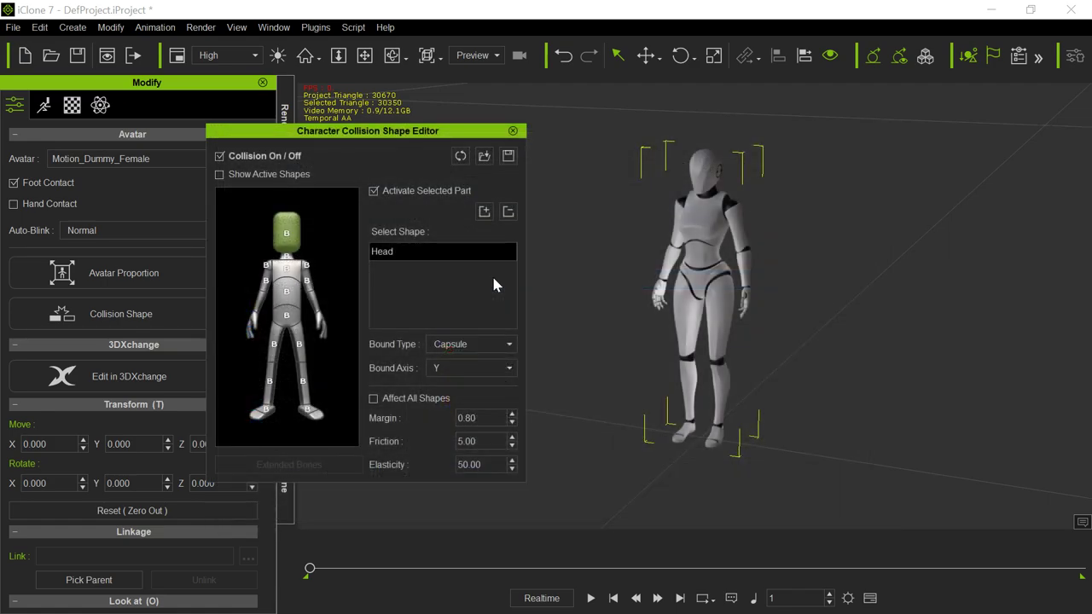
# Examine the chest and waist collision shapes of the loaded profile on the avatar, including the individual Spine01 shapes
pyautogui.click(288, 290)
pyautogui.click(287, 293)
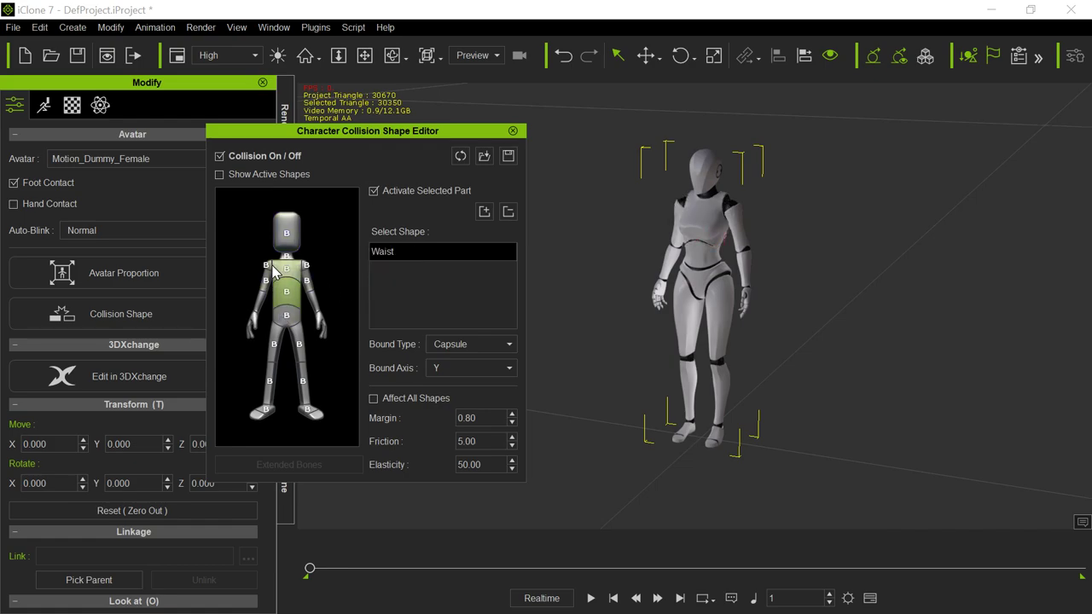
pyautogui.click(267, 270)
pyautogui.click(287, 284)
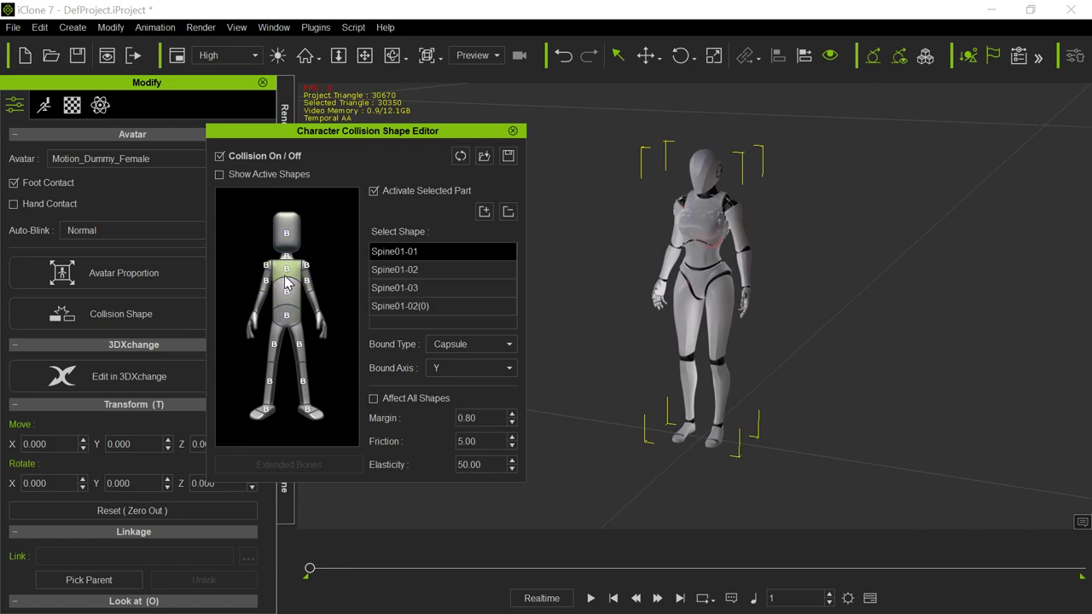
pyautogui.moveTo(376, 132); pyautogui.dragTo(411, 111)
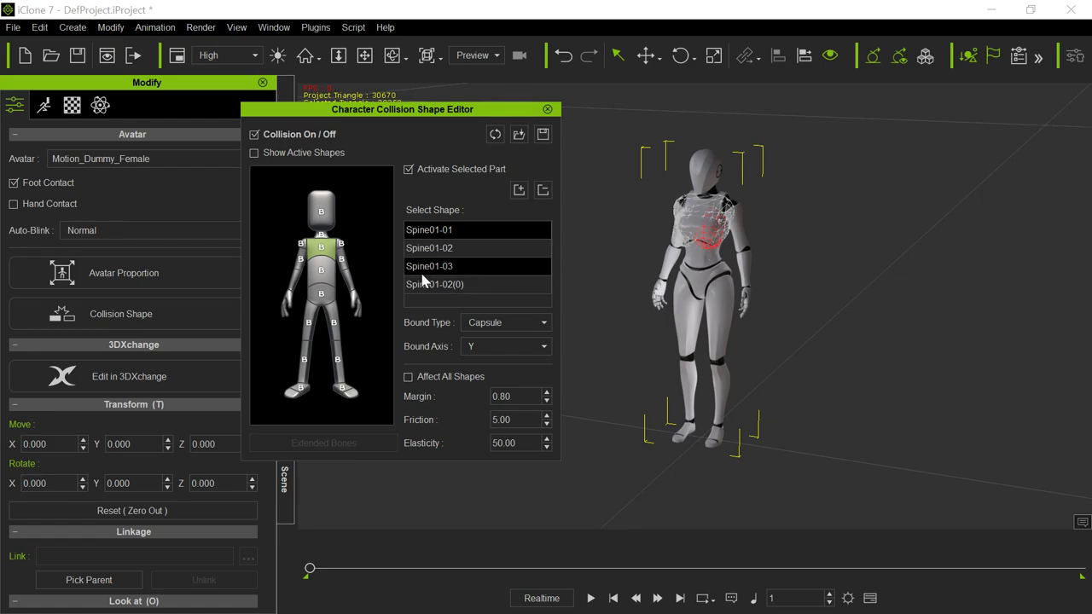
pyautogui.click(426, 247)
pyautogui.click(443, 282)
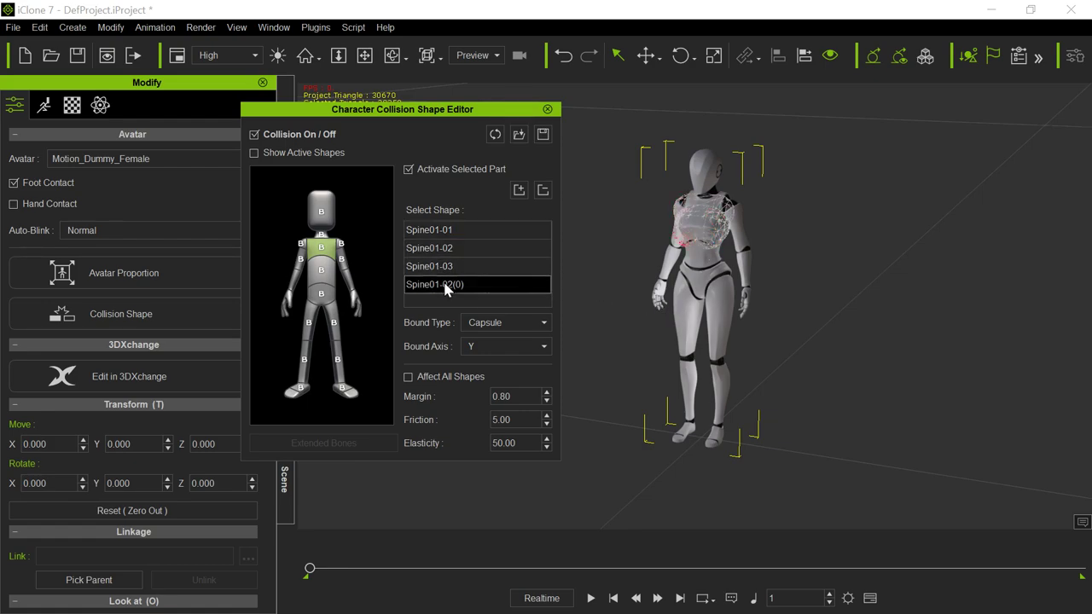
pyautogui.click(325, 270)
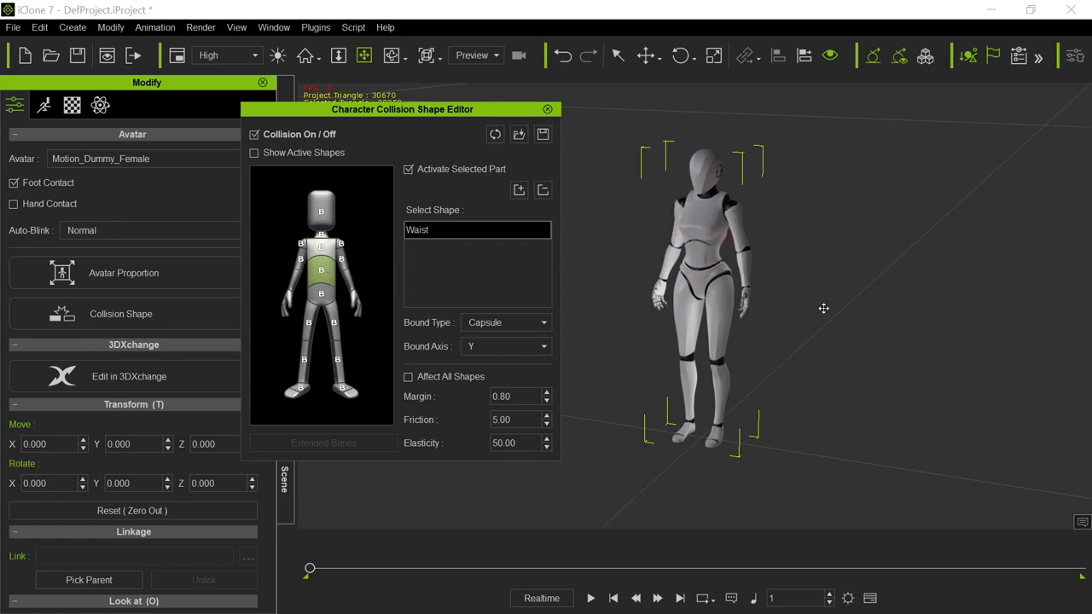
pyautogui.moveTo(824, 309); pyautogui.dragTo(733, 312, button='right')
pyautogui.moveTo(348, 321); pyautogui.dragTo(404, 321, button='right')
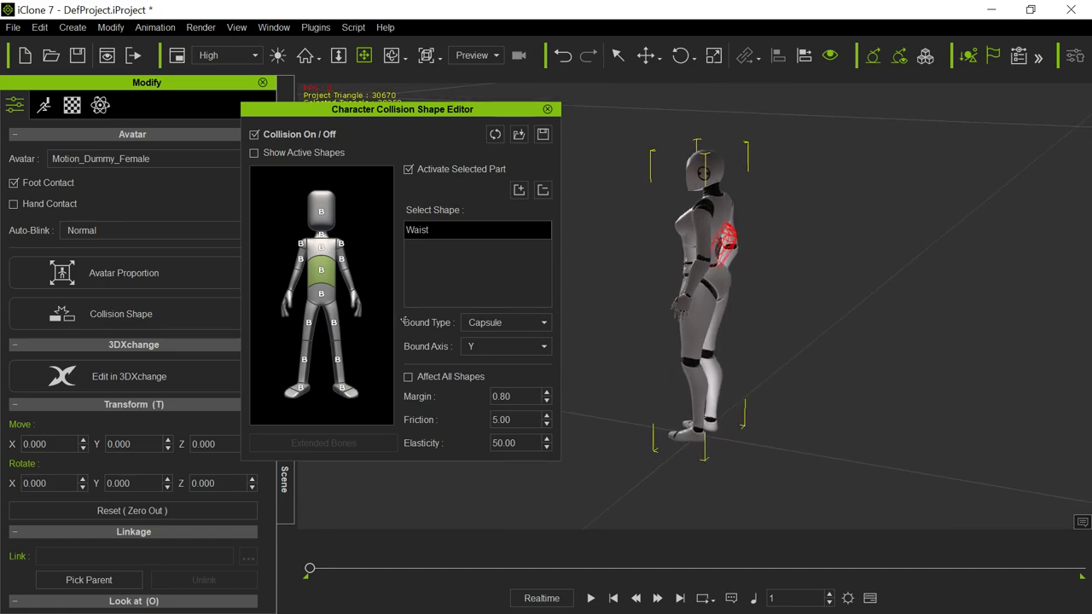
# Examine the hip and left thigh collision shapes from the front and side, and close the collision shape editor
pyautogui.click(331, 294)
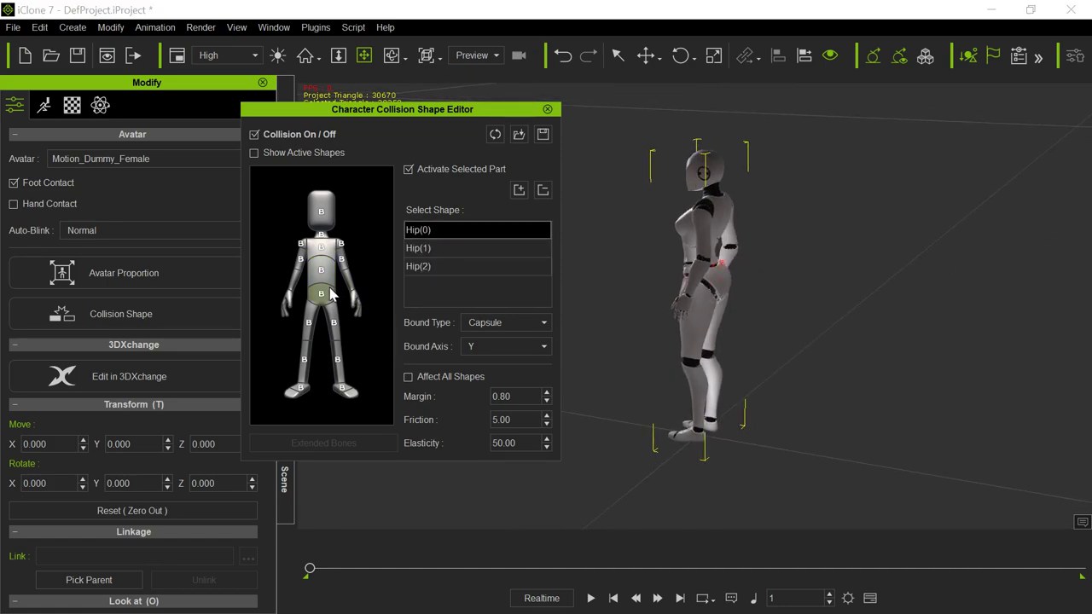
pyautogui.moveTo(584, 318); pyautogui.dragTo(776, 307, button='right')
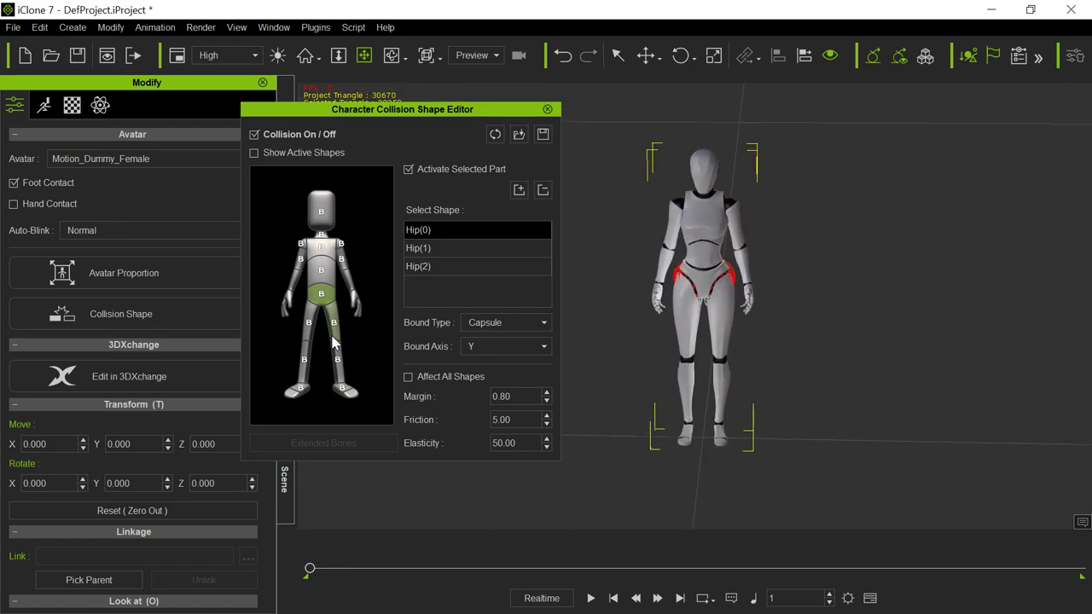
pyautogui.click(433, 249)
pyautogui.click(433, 264)
pyautogui.moveTo(706, 325); pyautogui.dragTo(939, 350, button='right')
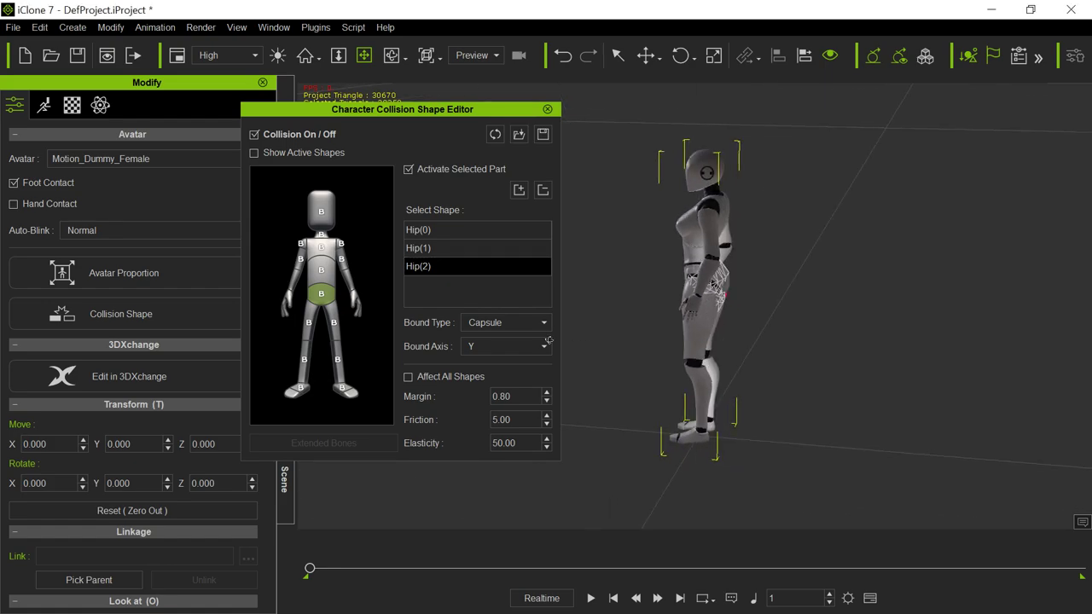
pyautogui.click(334, 329)
pyautogui.moveTo(609, 332); pyautogui.dragTo(767, 314, button='right')
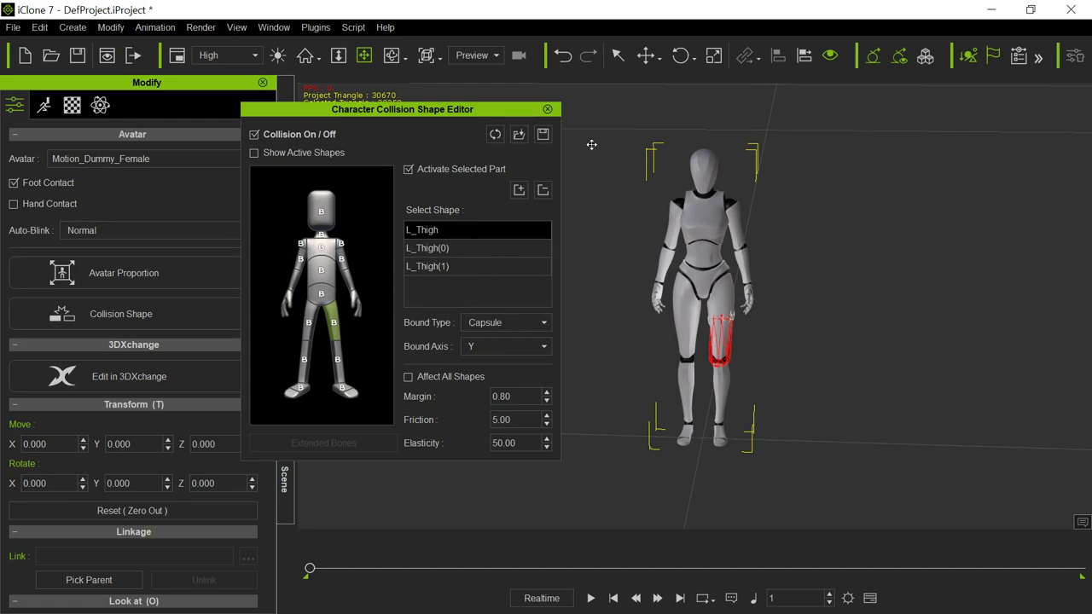
pyautogui.click(547, 109)
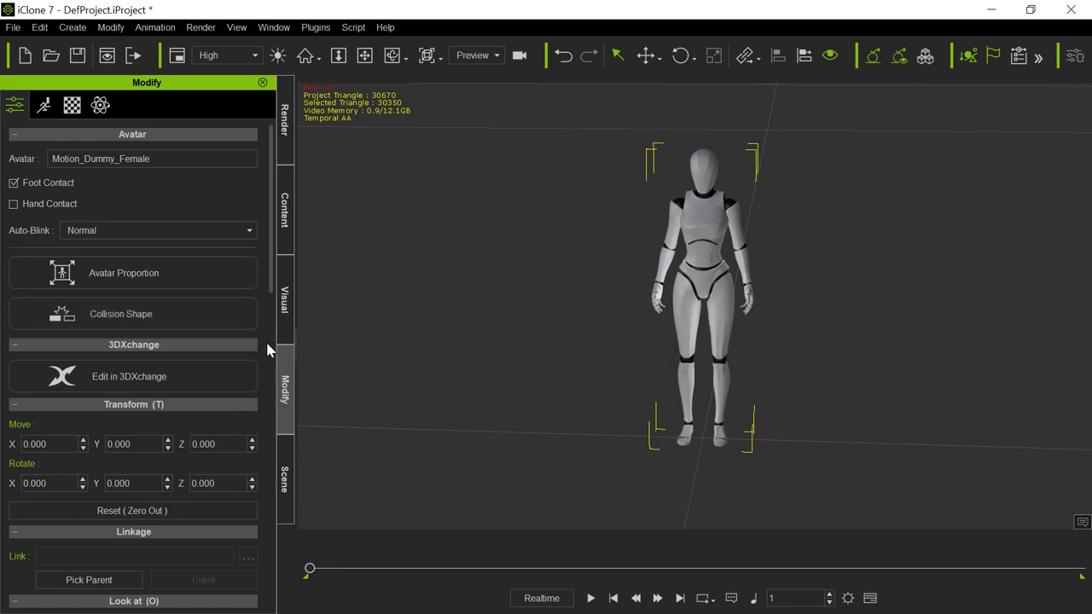
# Browse the avatar template library, viewing Morph Character and expanding the My Models and Xtras categories
pyautogui.click(284, 235)
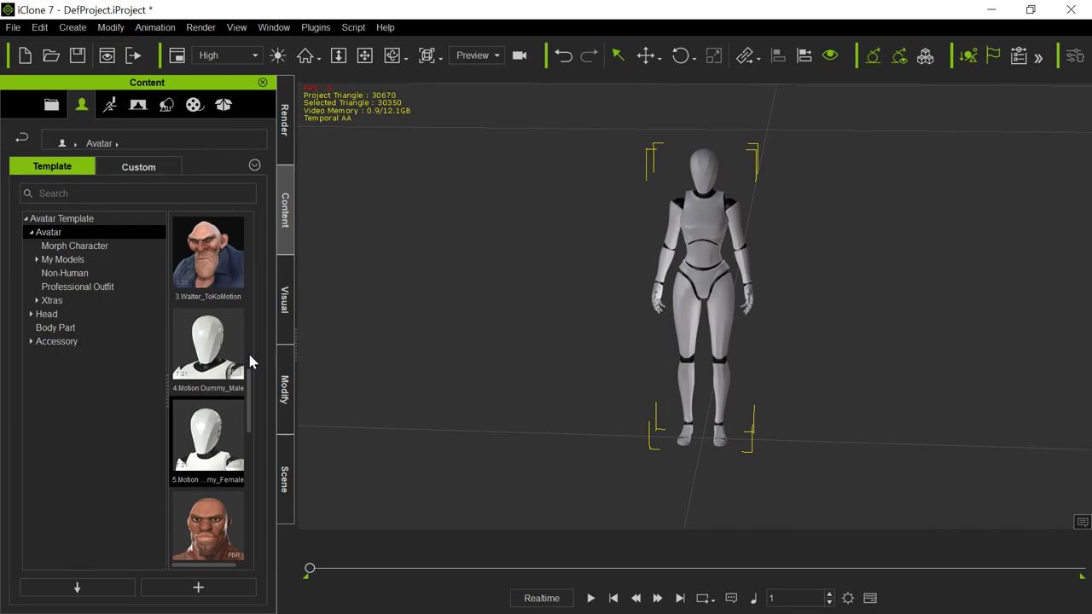
pyautogui.scroll(-5, 230, 383)
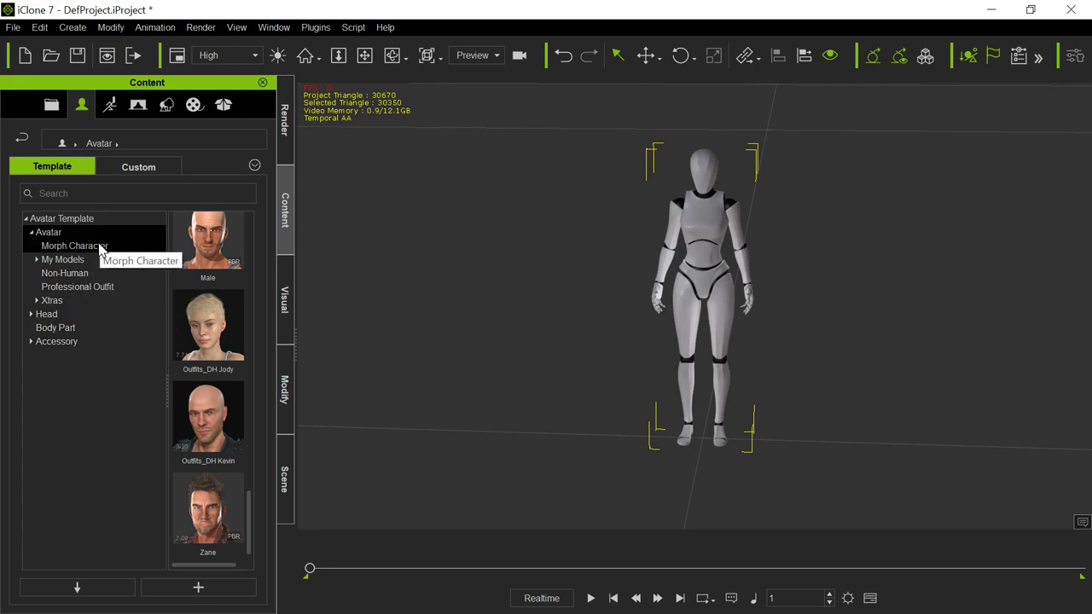
pyautogui.click(77, 219)
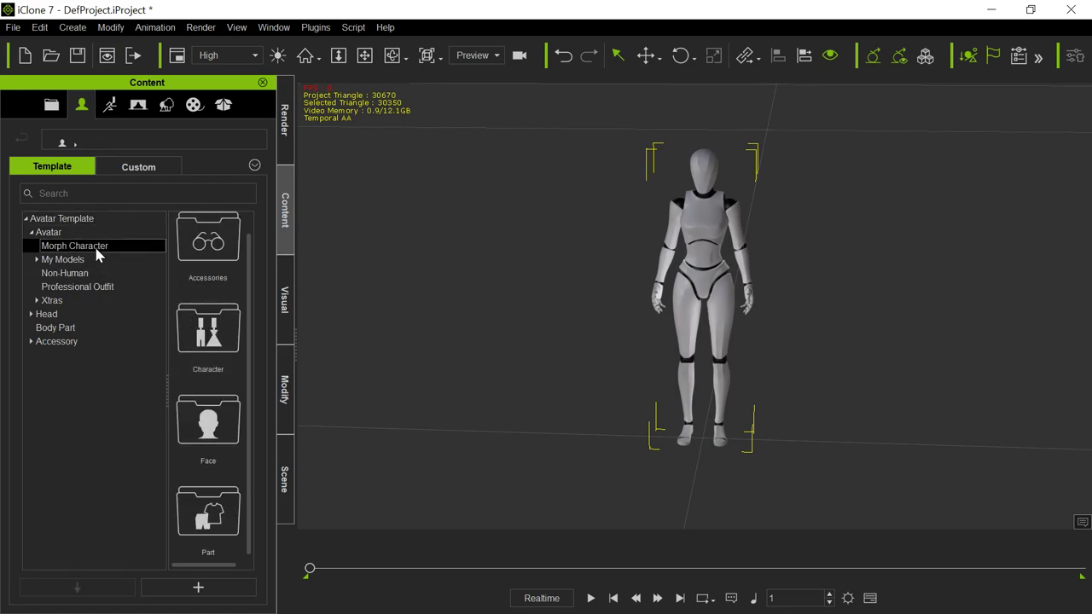
pyautogui.click(96, 249)
pyautogui.click(37, 260)
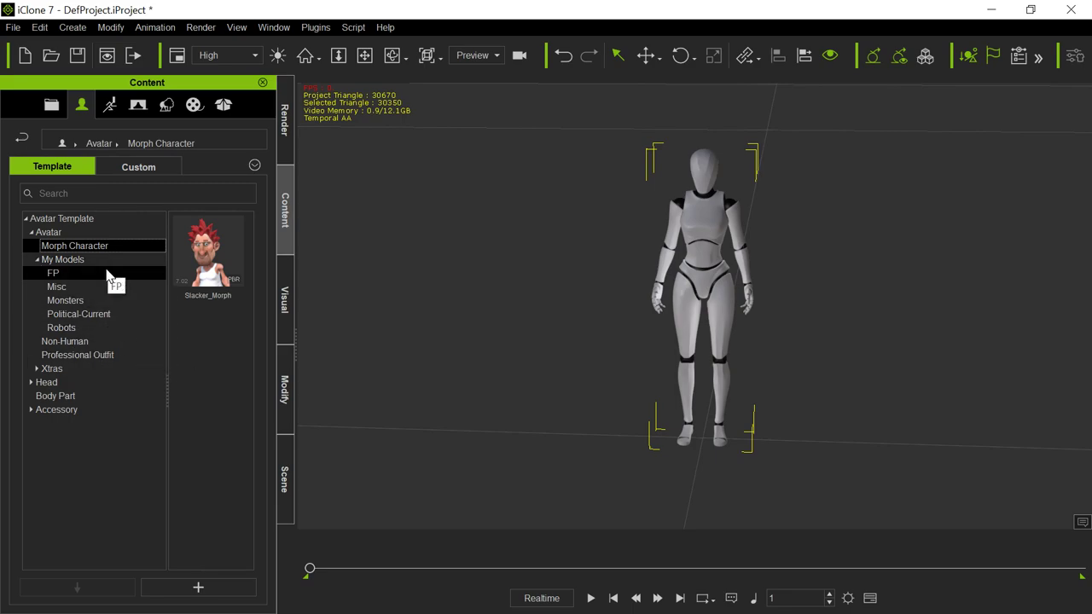
pyautogui.click(37, 372)
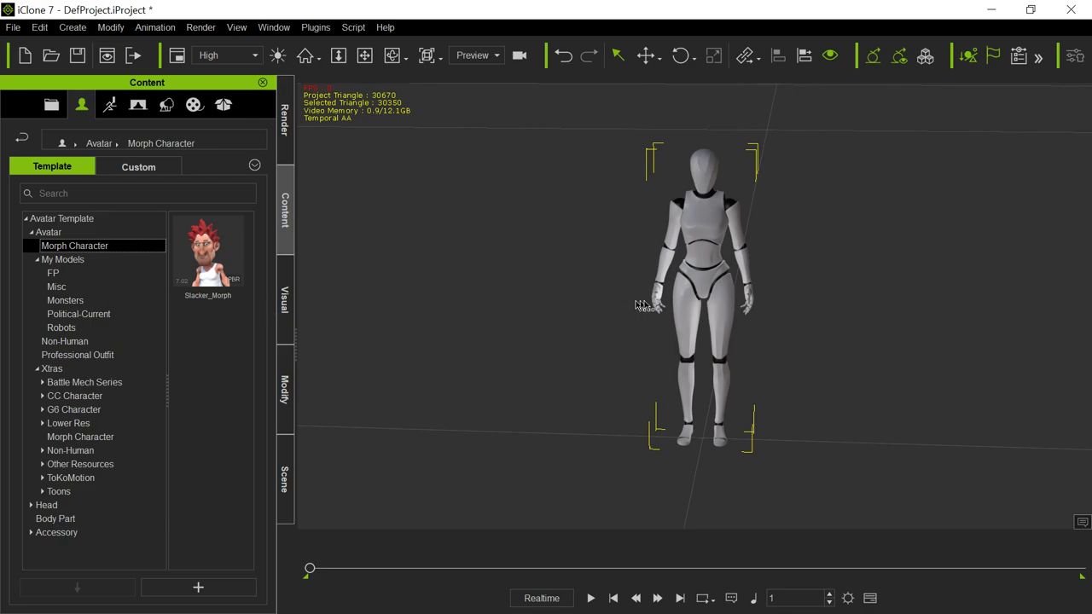
# Reopen the avatar's collision shape editor and view the available custom collision shape profiles without loading one
pyautogui.click(279, 406)
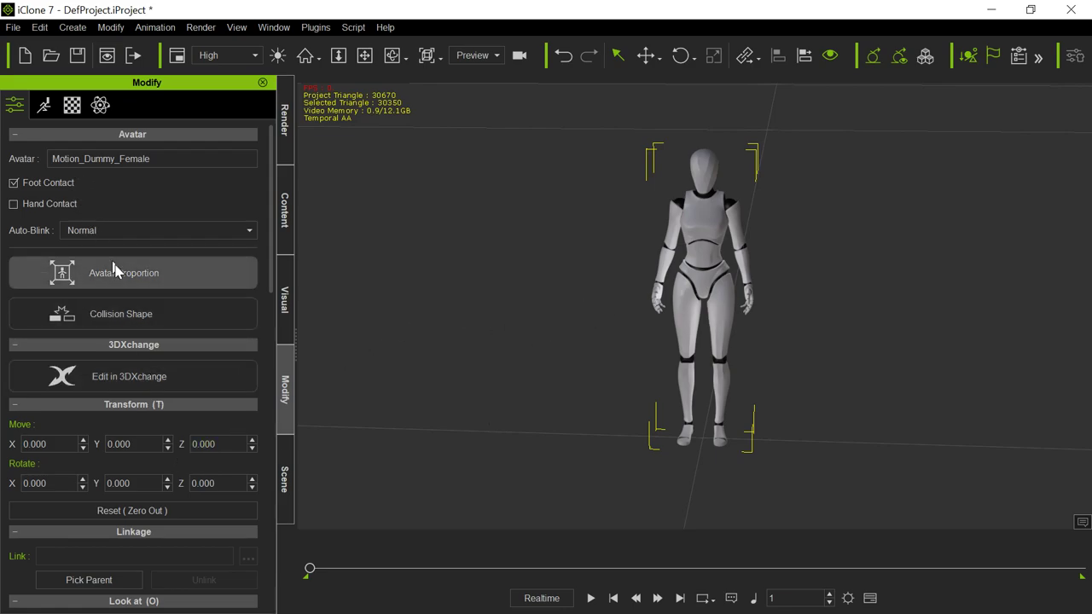
pyautogui.click(137, 316)
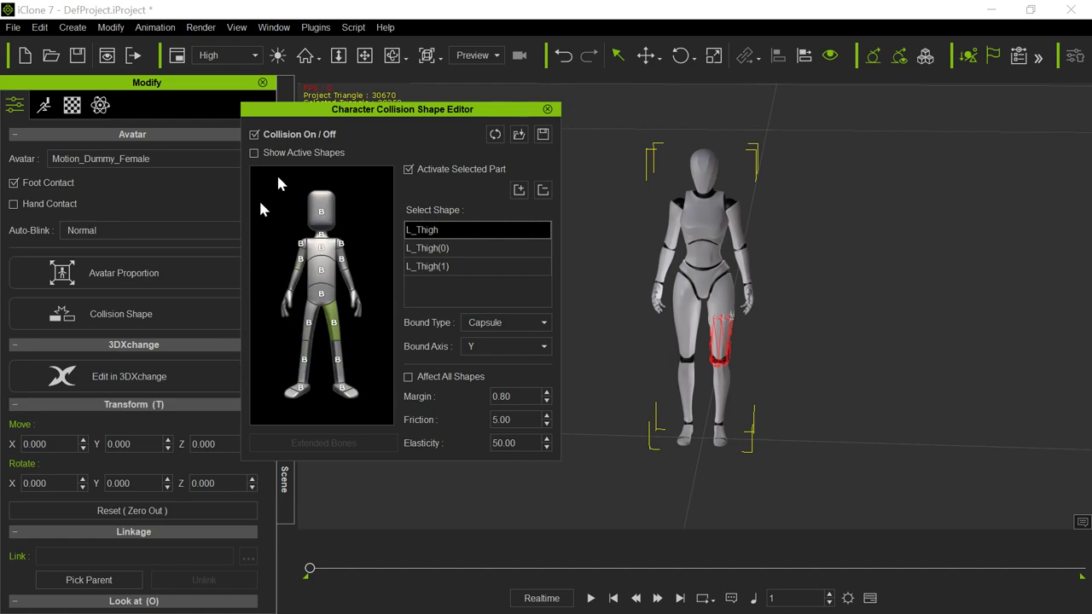
pyautogui.click(547, 111)
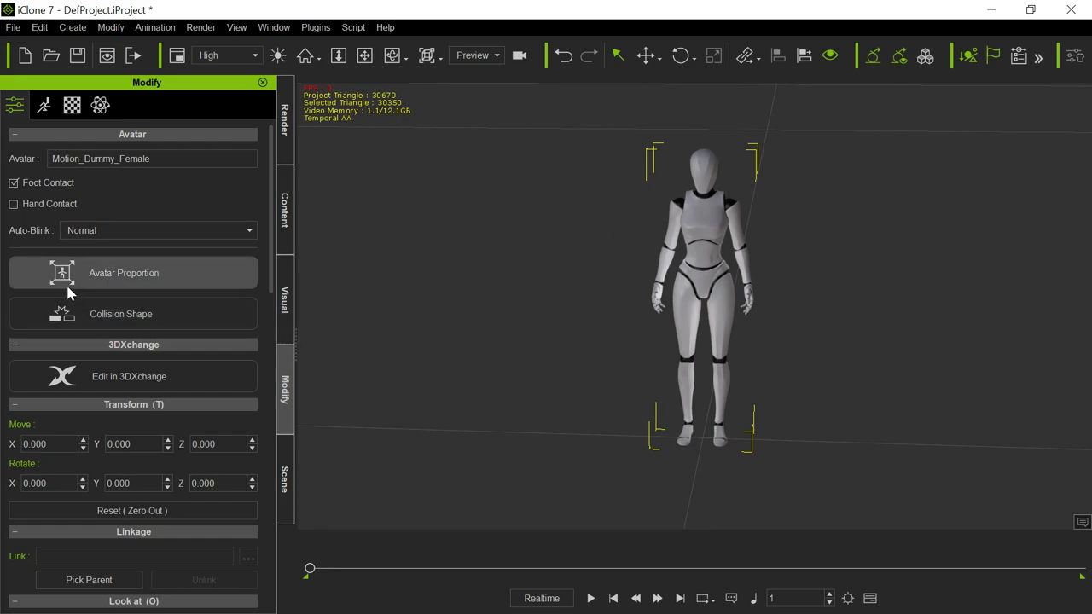
pyautogui.click(100, 312)
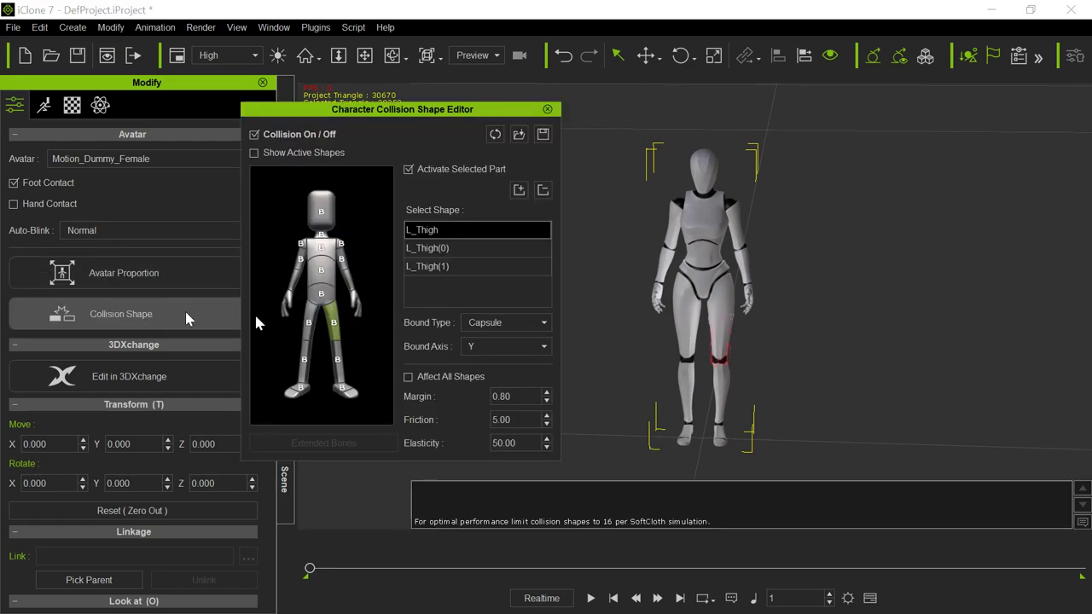
pyautogui.click(518, 134)
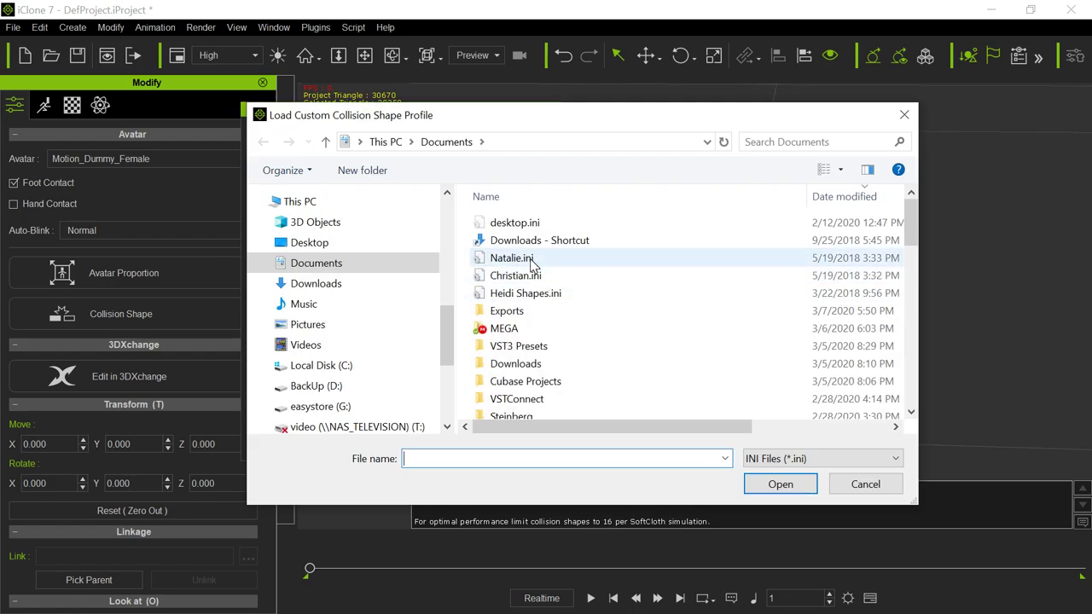
pyautogui.click(865, 484)
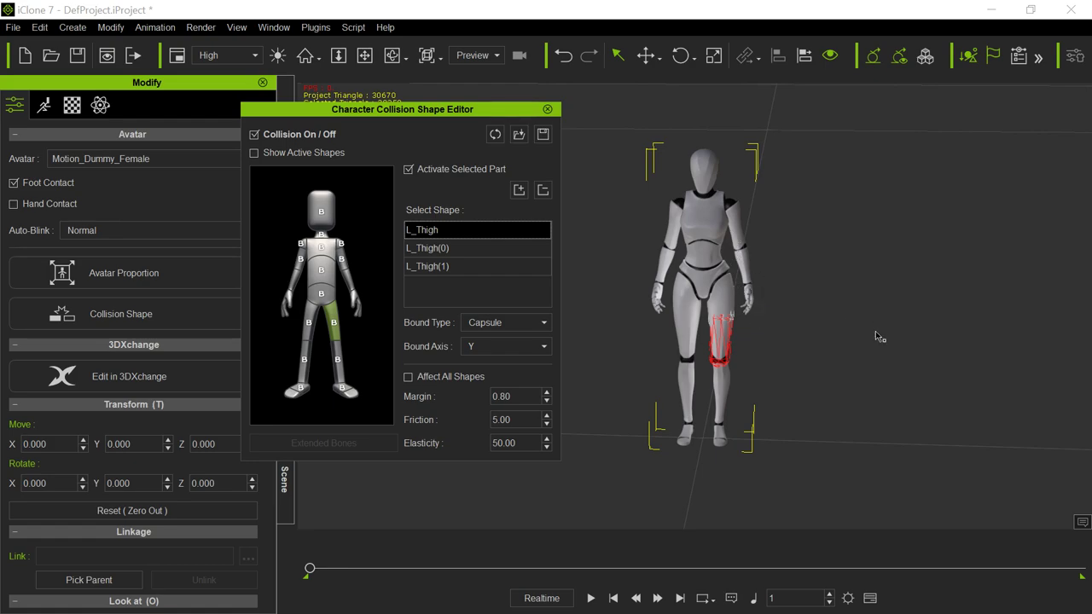
# Examine how the L_Thigh collision shape fits the avatar's leg from several angles
pyautogui.moveTo(879, 337); pyautogui.dragTo(695, 81, button='right')
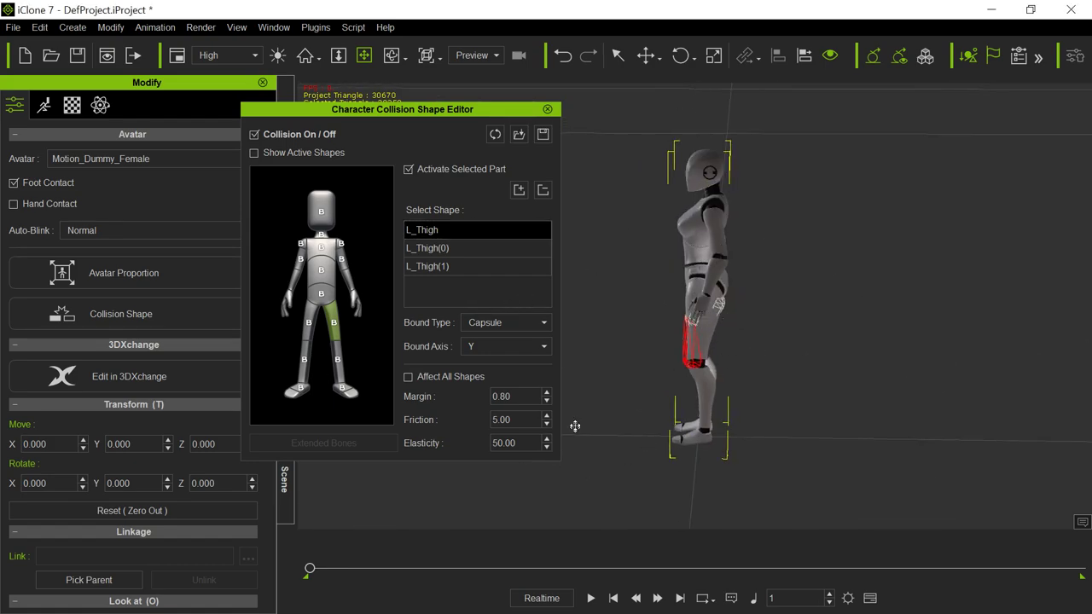
pyautogui.moveTo(597, 397); pyautogui.dragTo(899, 391, button='right')
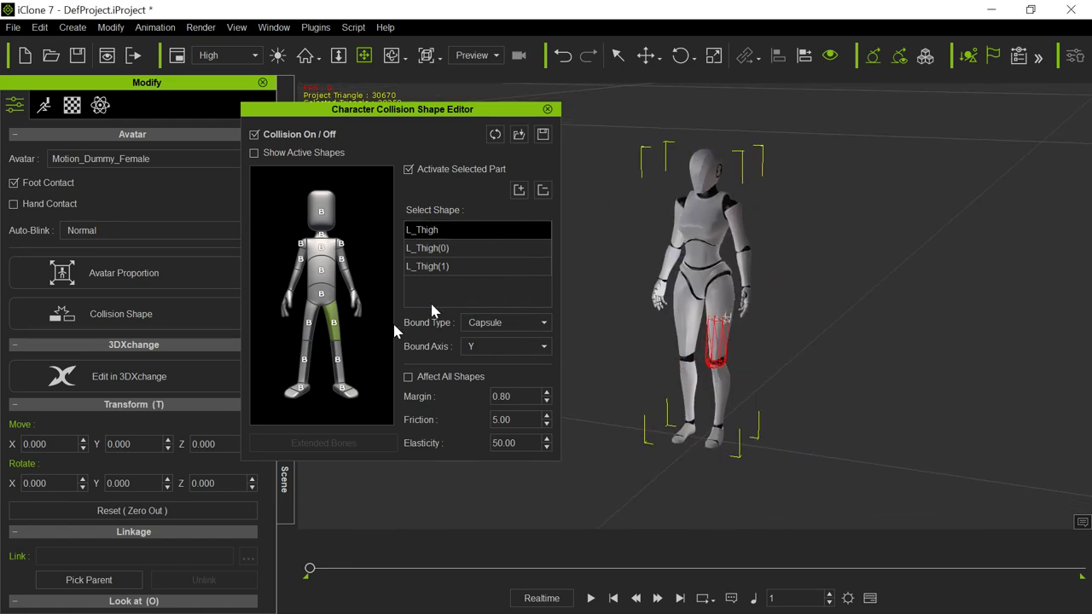
pyautogui.moveTo(589, 360); pyautogui.dragTo(754, 340, button='right')
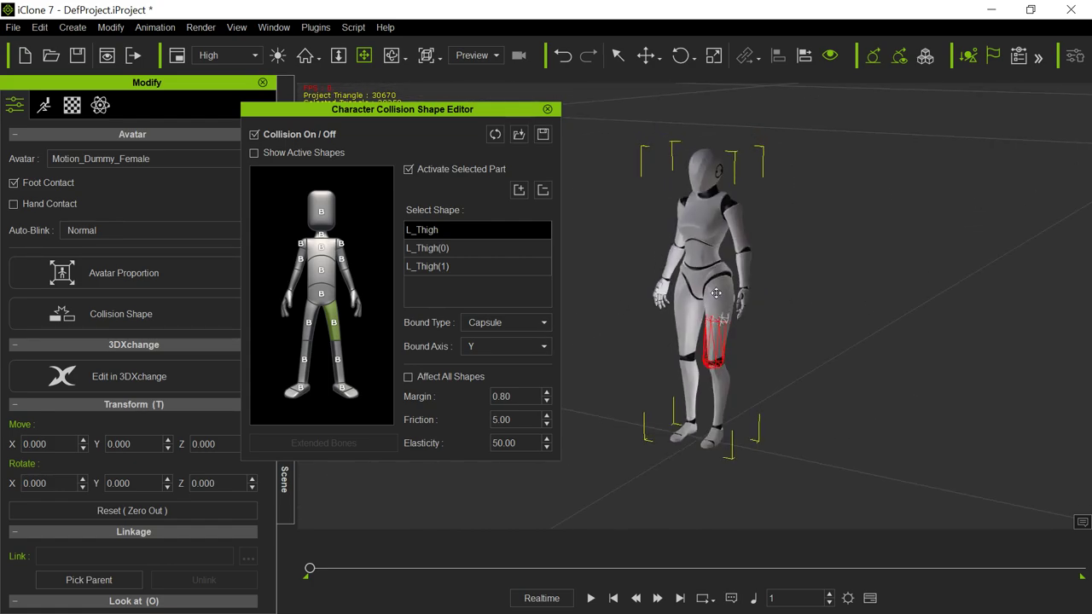